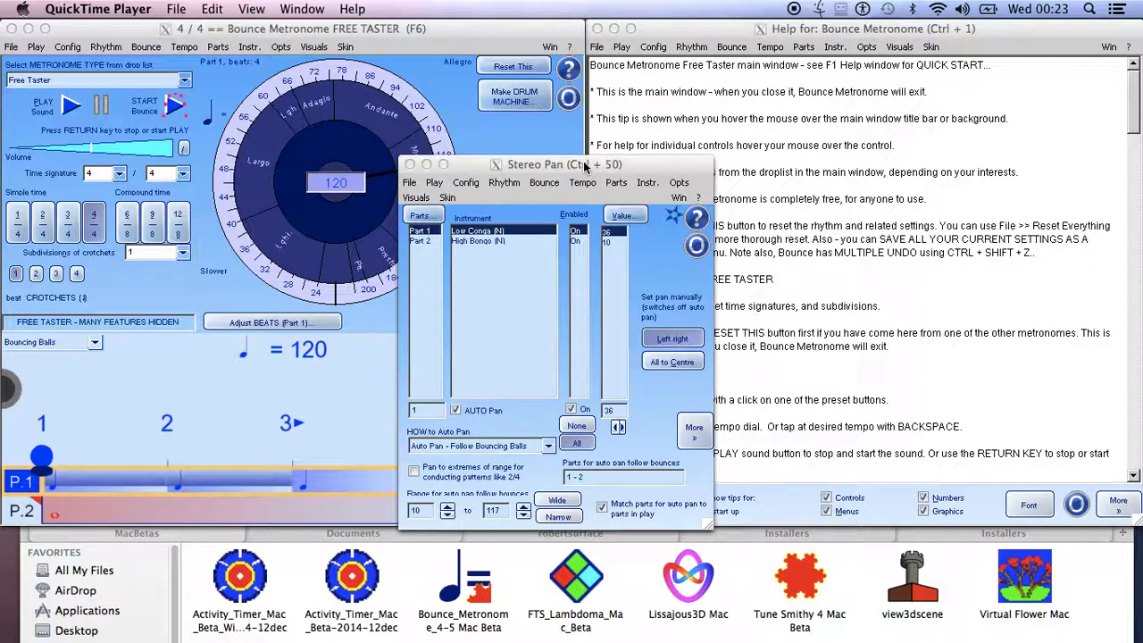
# Step: Bring Bounce Metronome forward via its Stereo Pan window and nudge that window slightly
pyautogui.click(585, 166)
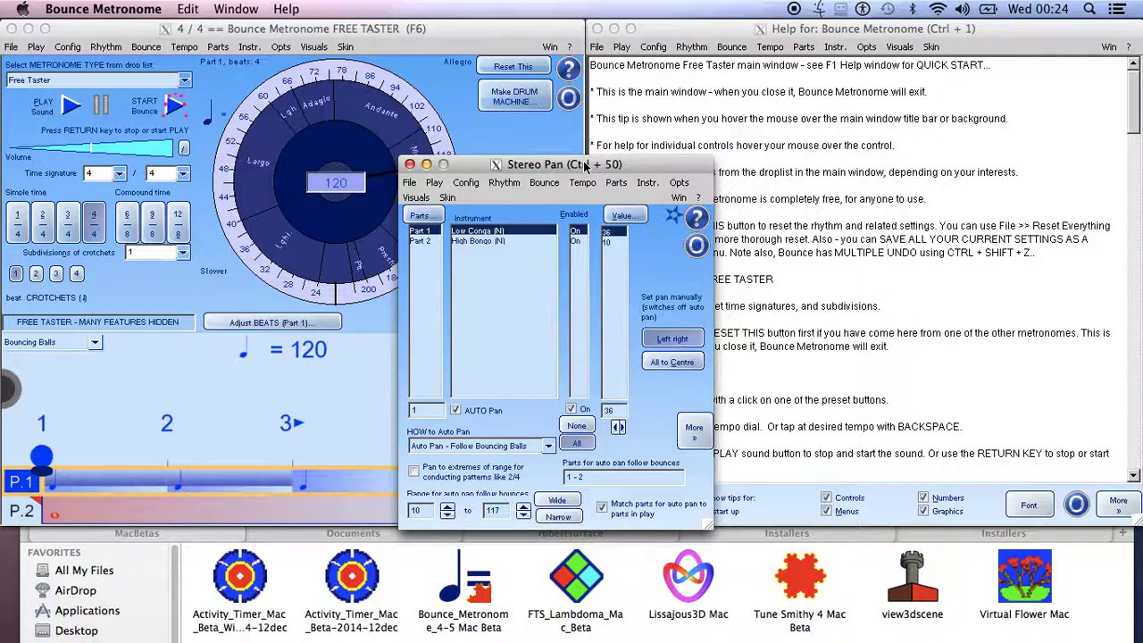
pyautogui.moveTo(586, 166); pyautogui.dragTo(603, 176)
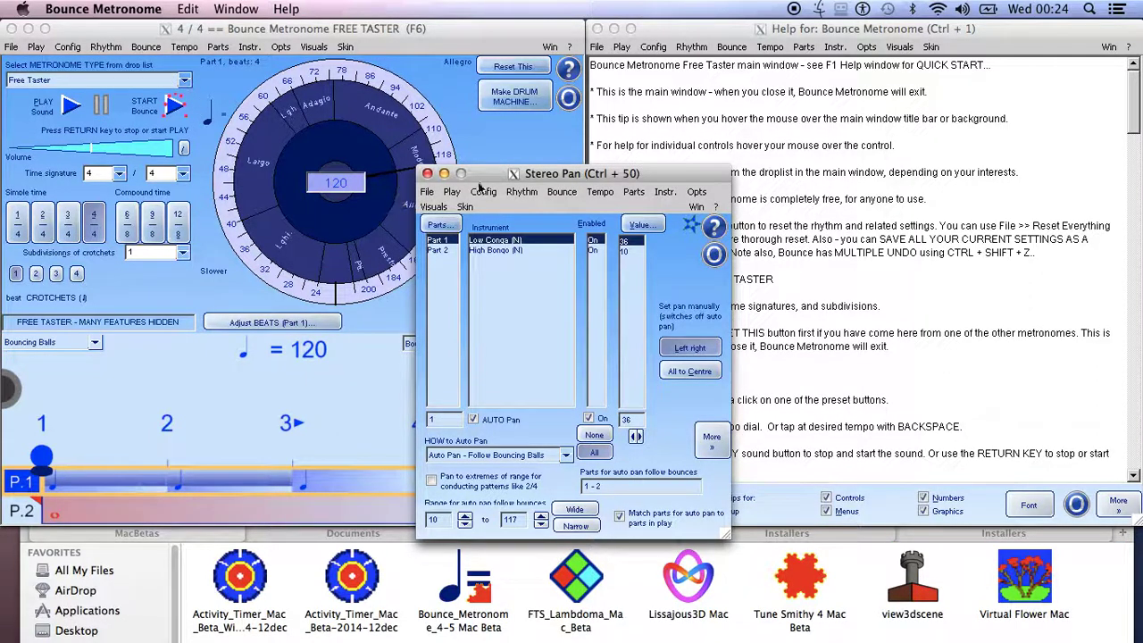
# Step: Nudge the Stereo Pan window right, down, then up-left until its help topic appears
pyautogui.moveTo(483, 175); pyautogui.dragTo(527, 176)
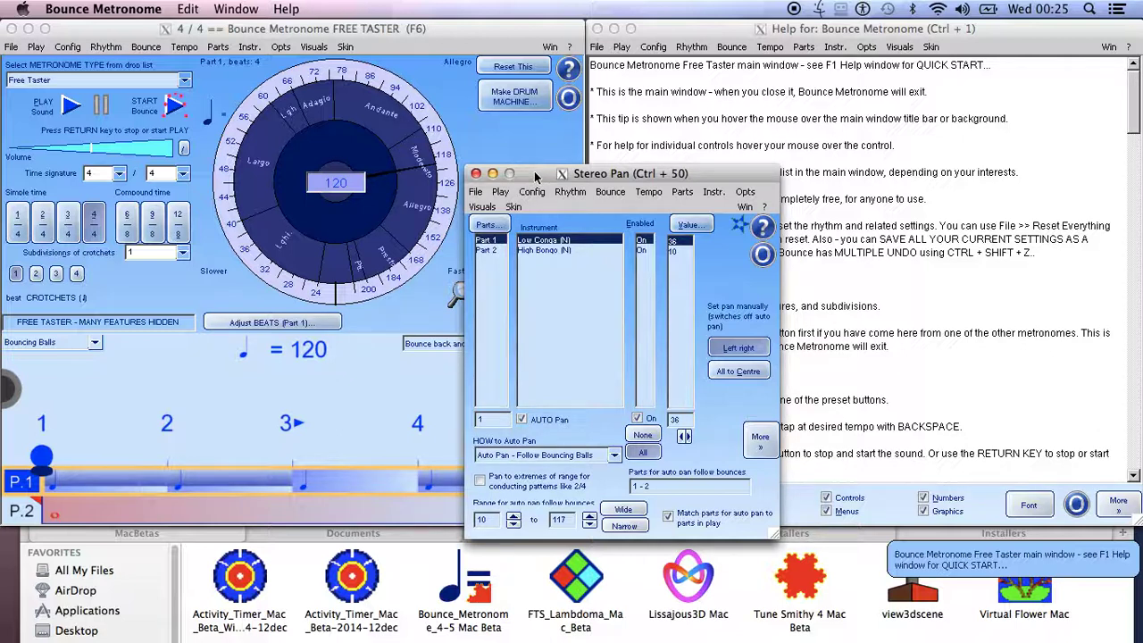
pyautogui.moveTo(536, 173); pyautogui.dragTo(532, 194)
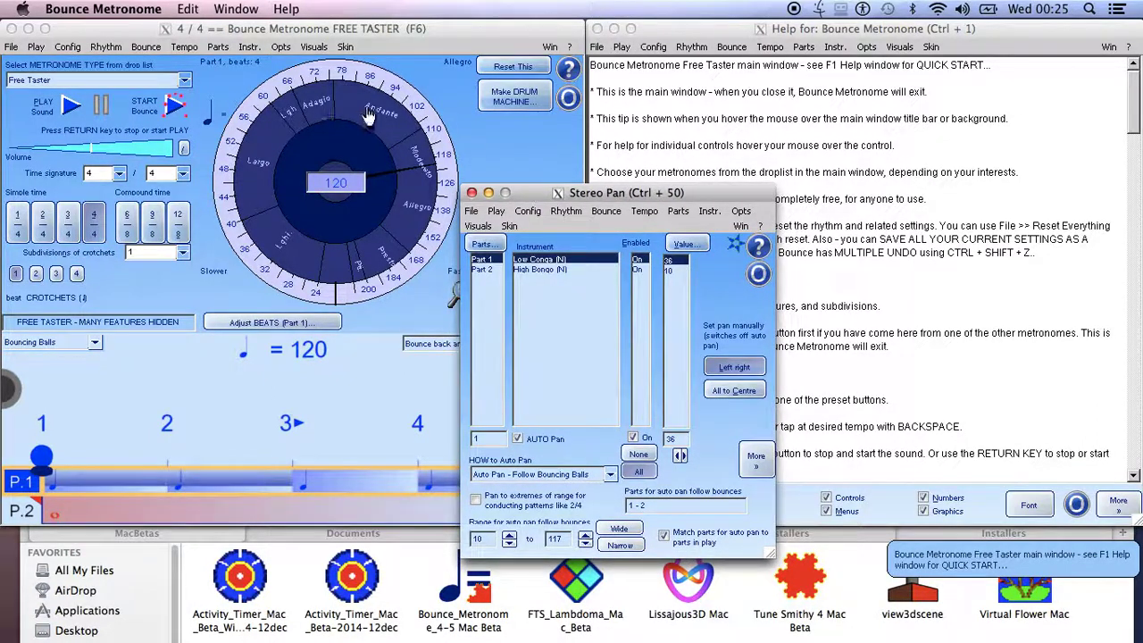
pyautogui.click(207, 484)
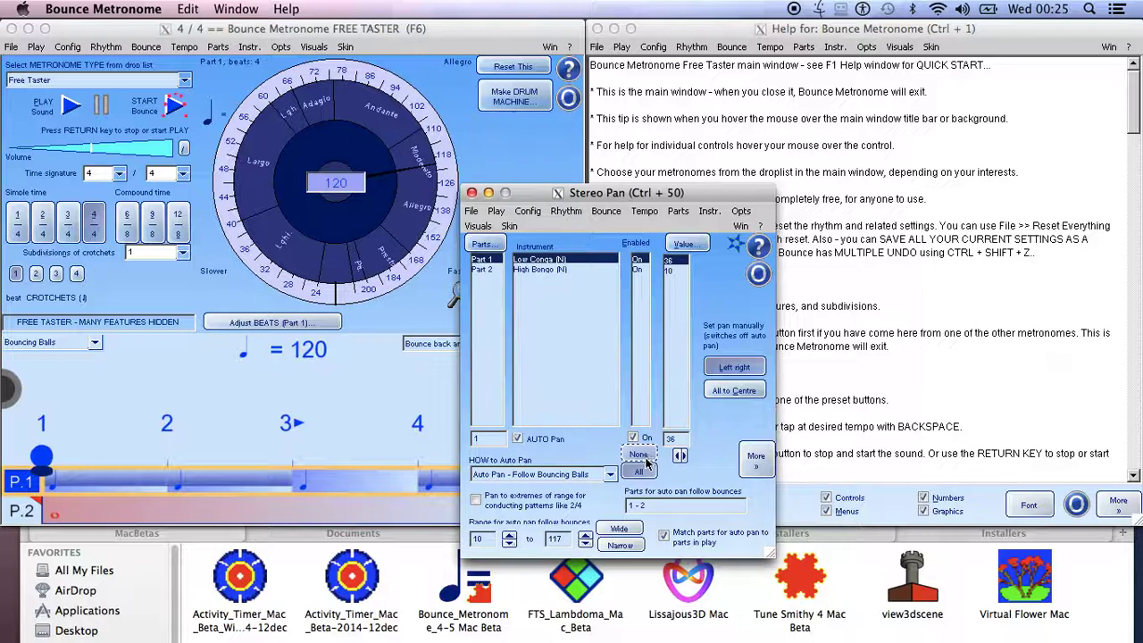
pyautogui.moveTo(631, 194)
pyautogui.mouseDown()
pyautogui.moveTo(591, 190)
pyautogui.moveTo(586, 217)
pyautogui.moveTo(615, 221)
pyautogui.mouseUp()
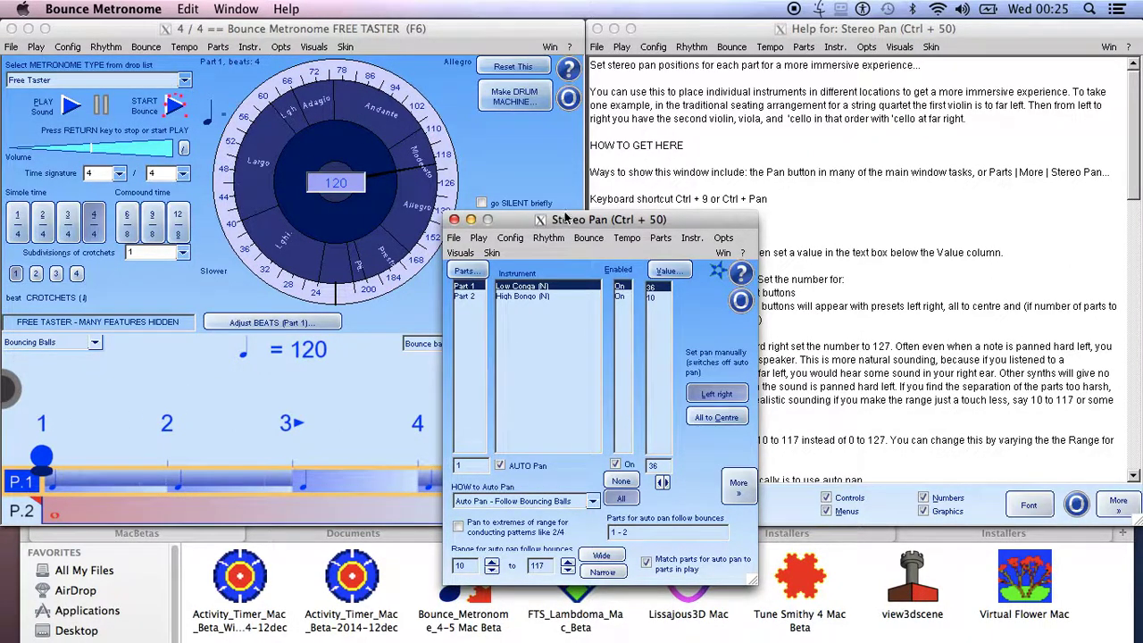
# Step: Shift the Stereo Pan window up, left, and back down with small drags
pyautogui.moveTo(570, 220); pyautogui.dragTo(591, 209)
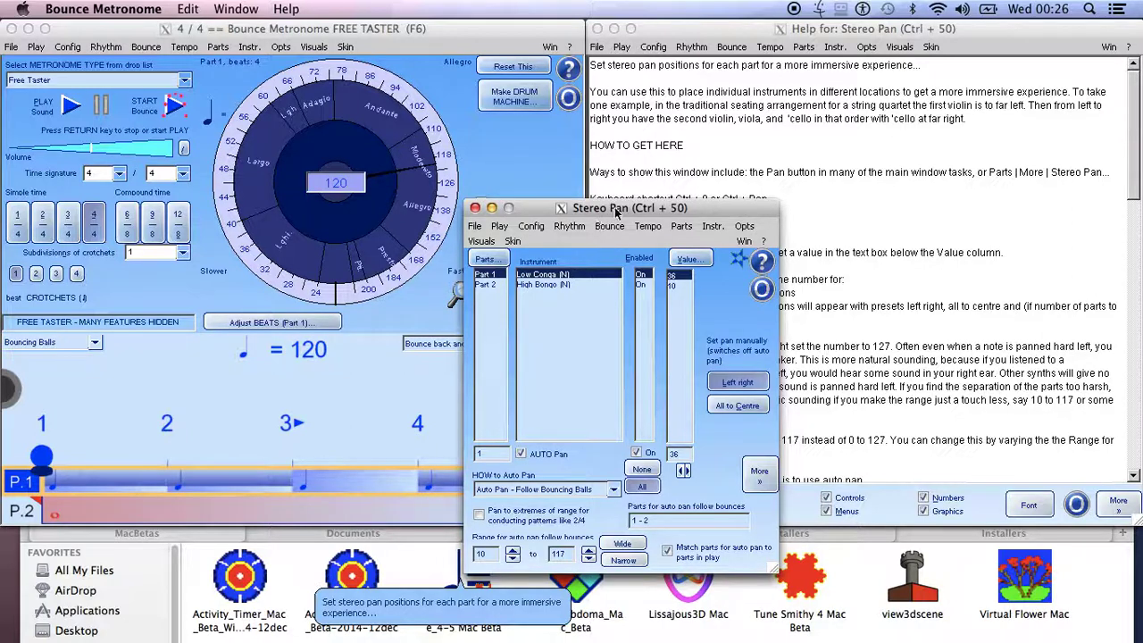
pyautogui.moveTo(616, 208)
pyautogui.mouseDown()
pyautogui.moveTo(574, 207)
pyautogui.moveTo(594, 212)
pyautogui.mouseUp()
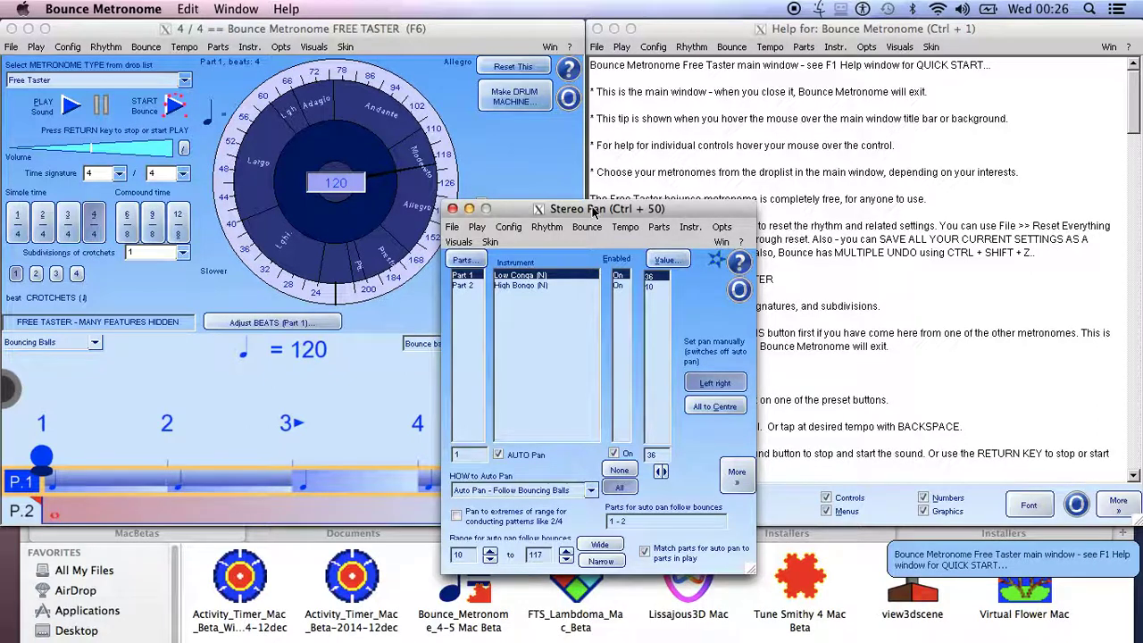
pyautogui.moveTo(594, 212)
pyautogui.mouseDown()
pyautogui.moveTo(594, 186)
pyautogui.moveTo(600, 198)
pyautogui.mouseUp()
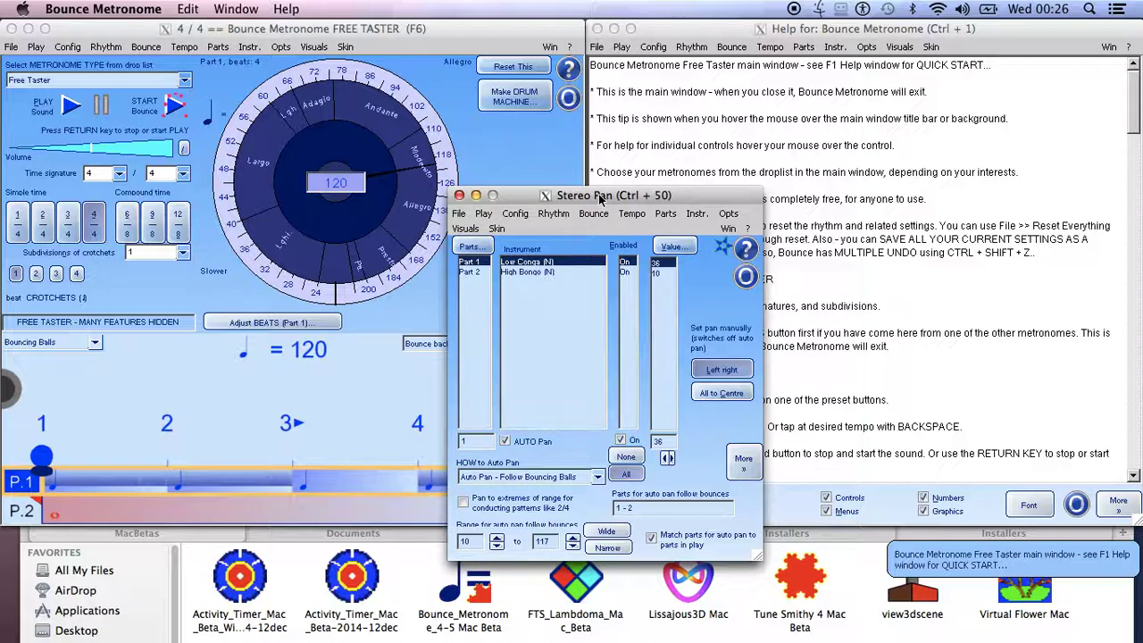
pyautogui.moveTo(600, 198); pyautogui.dragTo(606, 208)
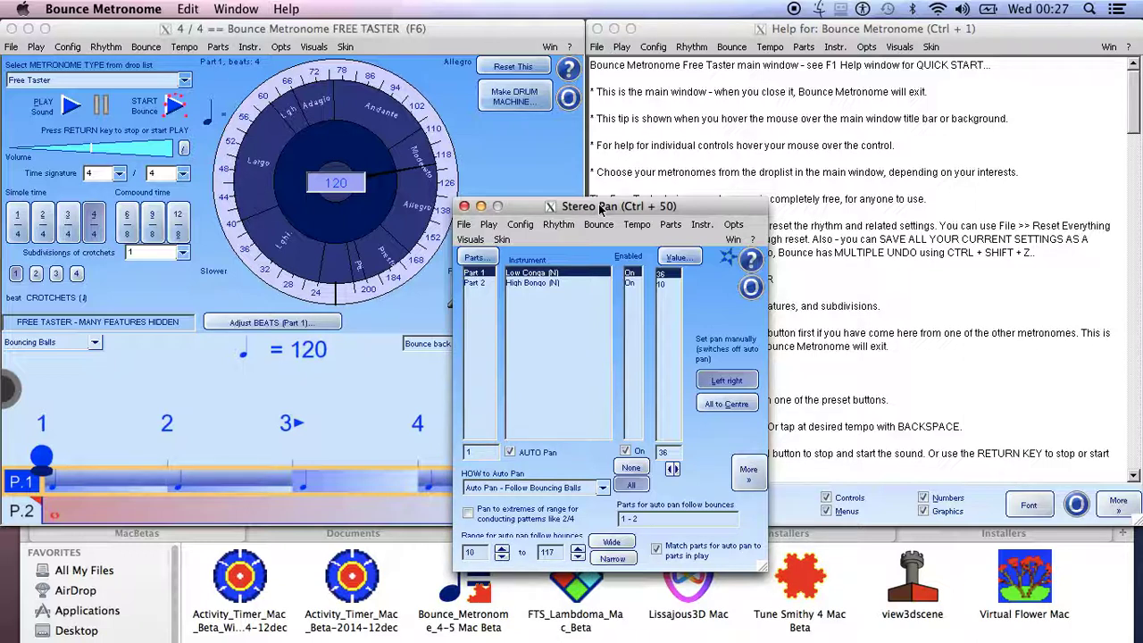
# Step: Show the Parts... help and drag the Stereo Pan window to the right side
pyautogui.moveTo(601, 206)
pyautogui.mouseDown()
pyautogui.moveTo(535, 130)
pyautogui.moveTo(576, 203)
pyautogui.mouseUp()
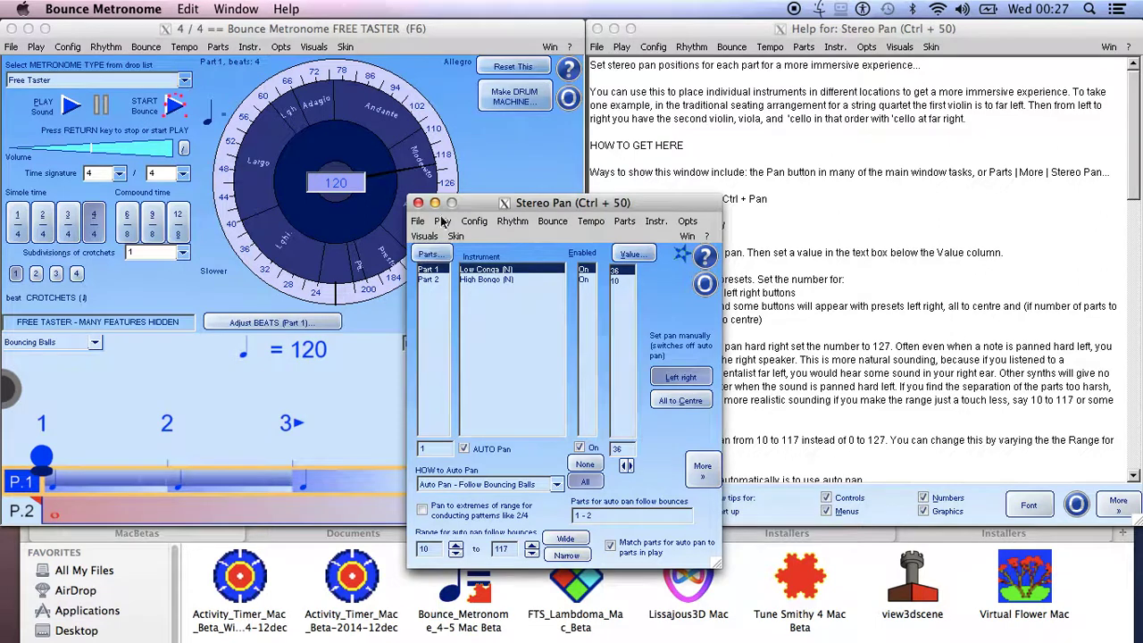
pyautogui.moveTo(449, 212)
pyautogui.mouseDown()
pyautogui.moveTo(489, 221)
pyautogui.moveTo(571, 193)
pyautogui.moveTo(564, 186)
pyautogui.mouseUp()
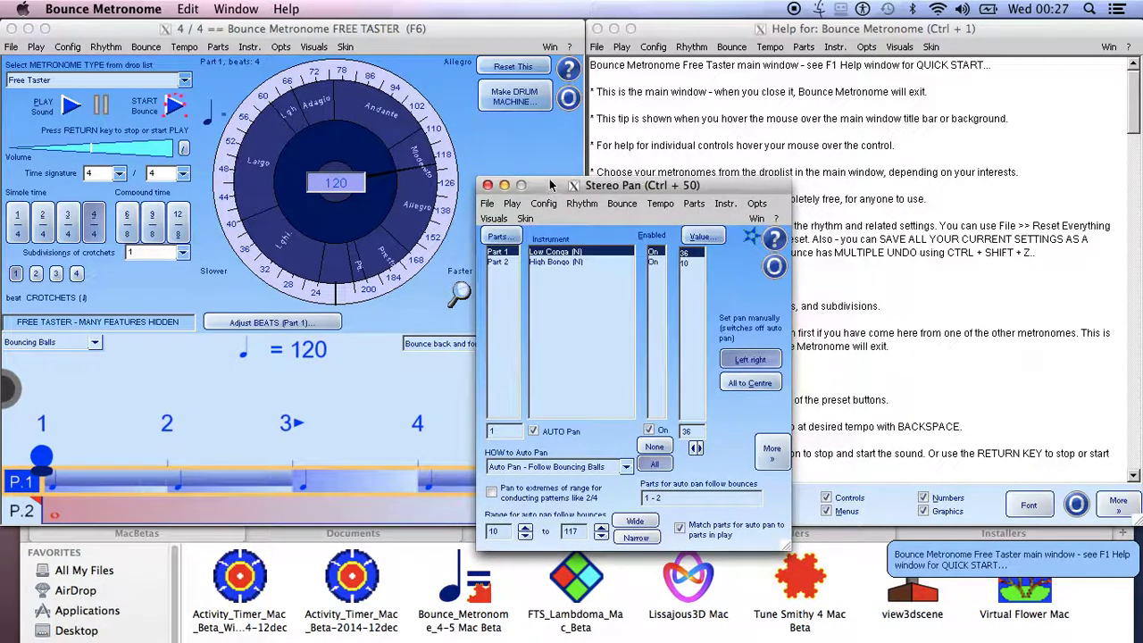
pyautogui.moveTo(552, 185); pyautogui.dragTo(557, 200)
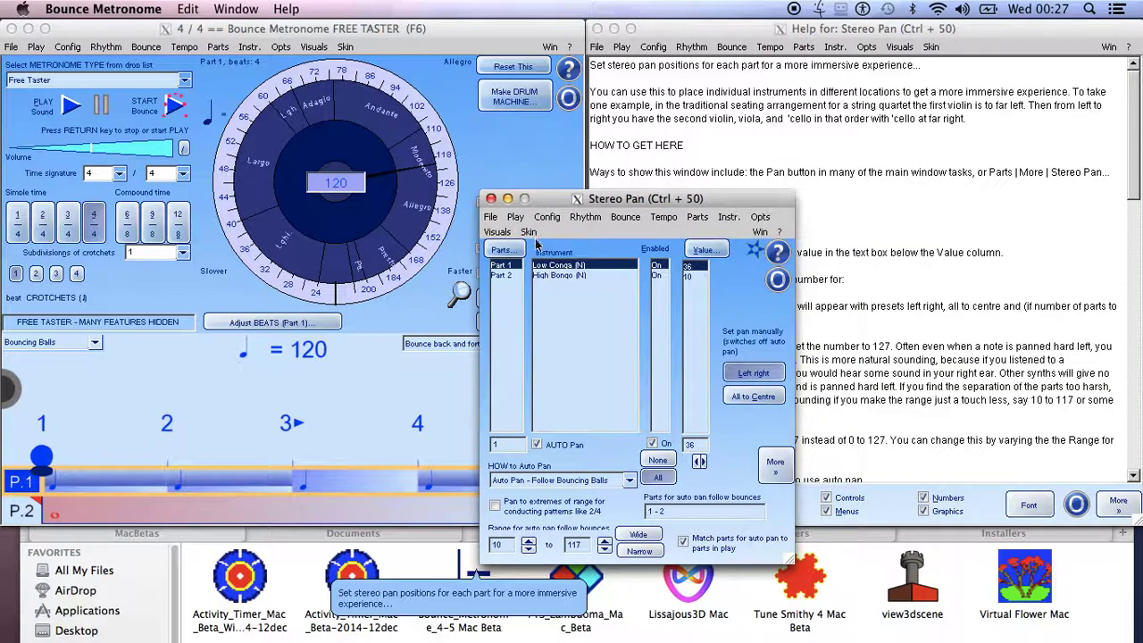
pyautogui.click(503, 250)
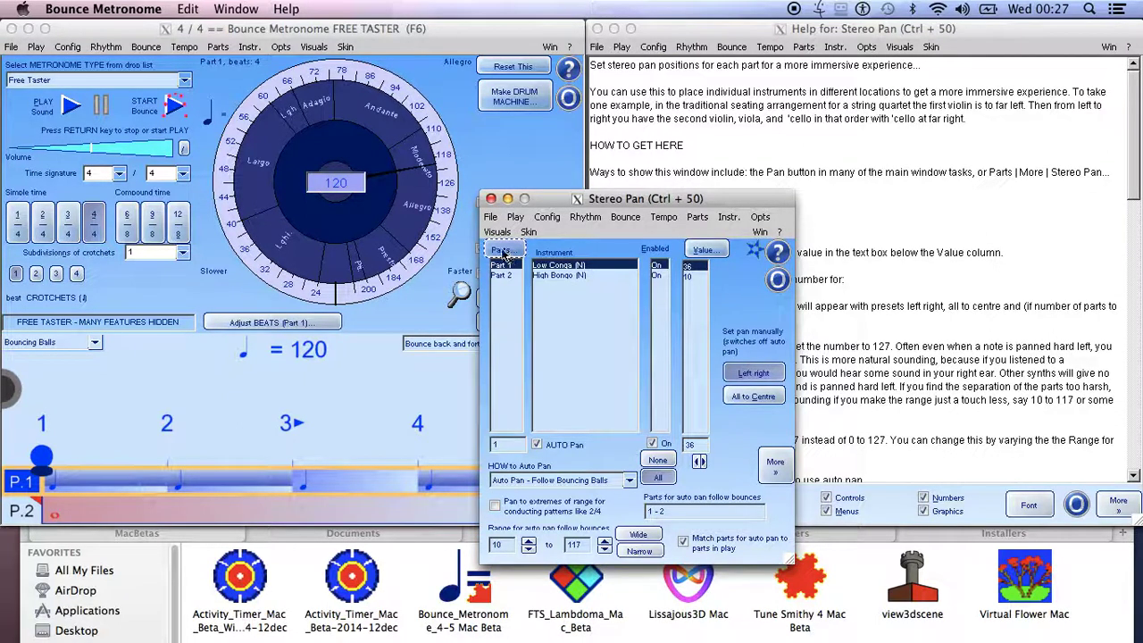
pyautogui.moveTo(558, 204); pyautogui.dragTo(775, 222)
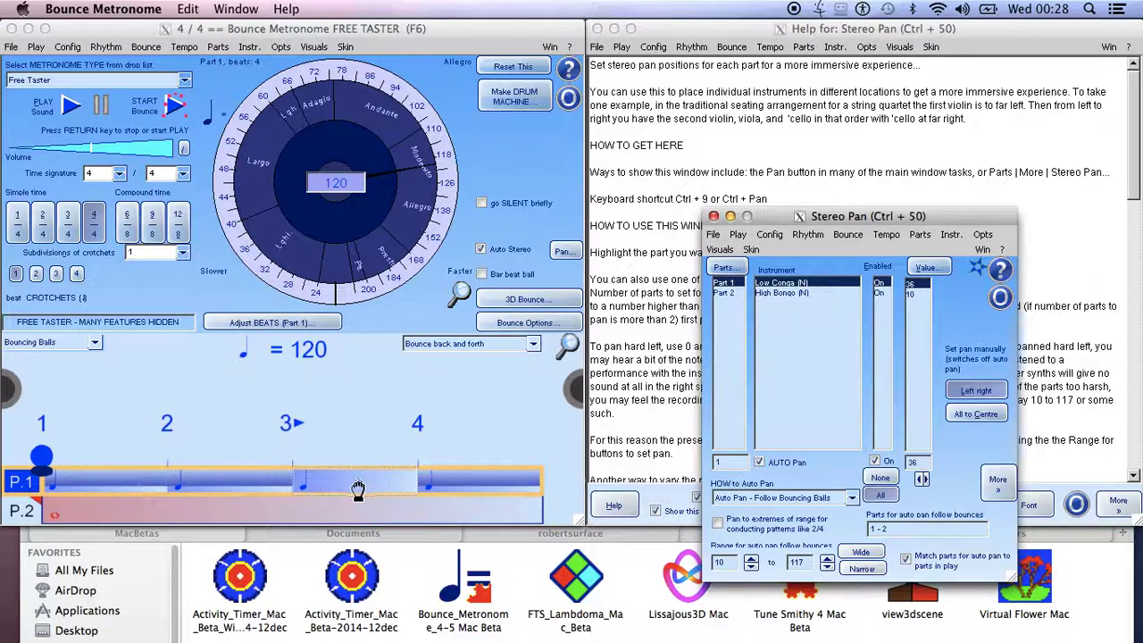
# Step: Activate the main window and skip beat 3 on the P.1 bar
pyautogui.click(259, 32)
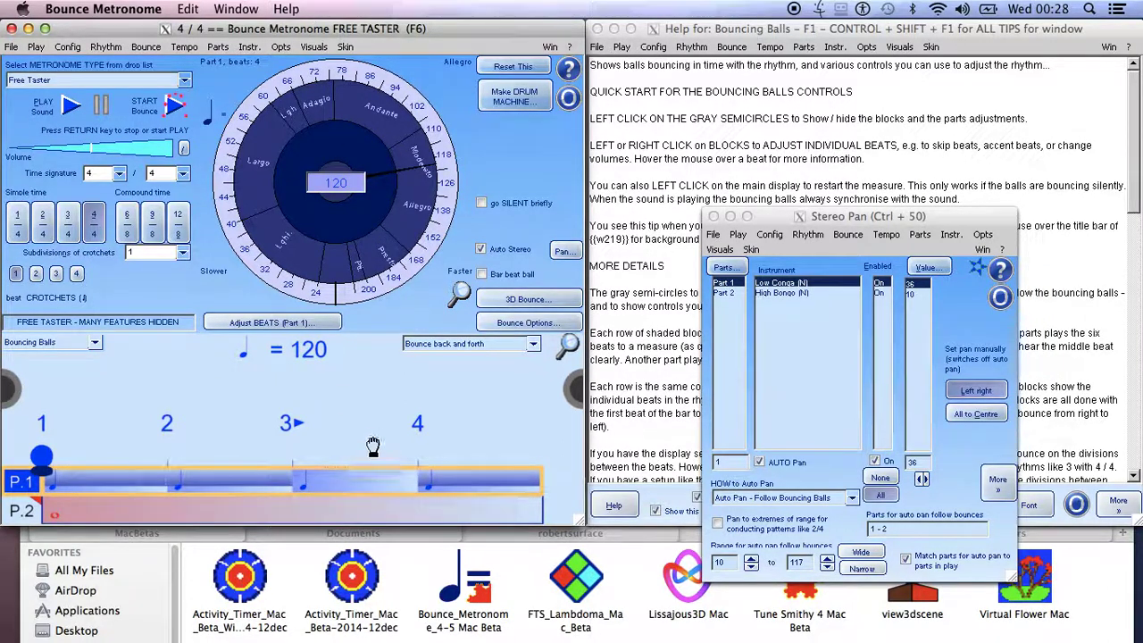
pyautogui.click(357, 488)
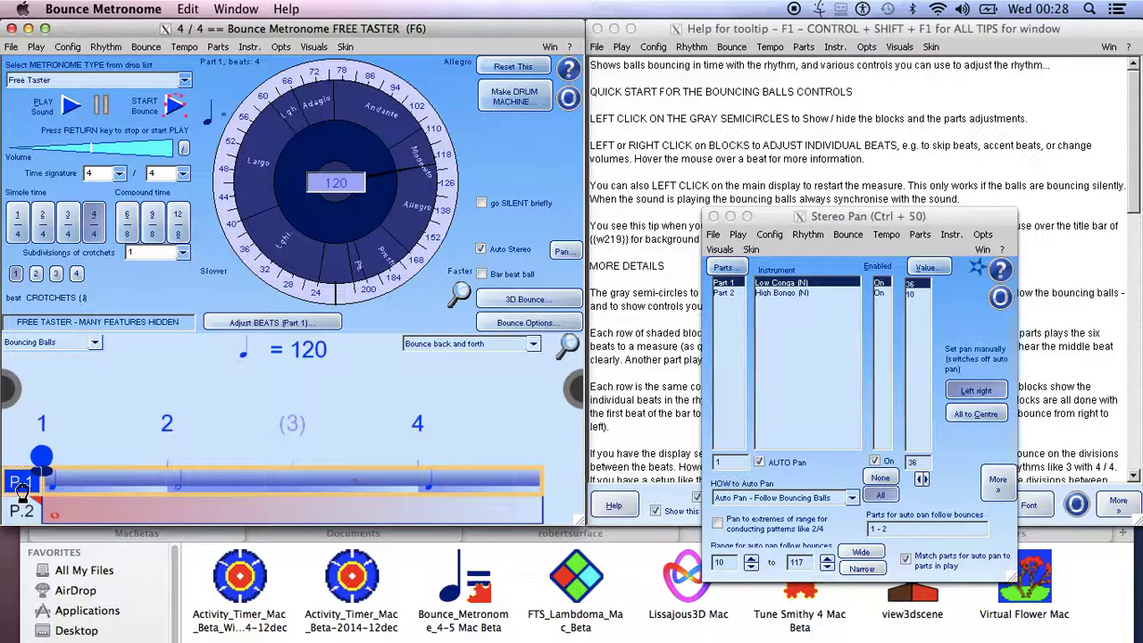
# Step: Hide and reshow part 1, move Stereo Pan left, and select Bounce_Metronome in Finder
pyautogui.click(19, 487)
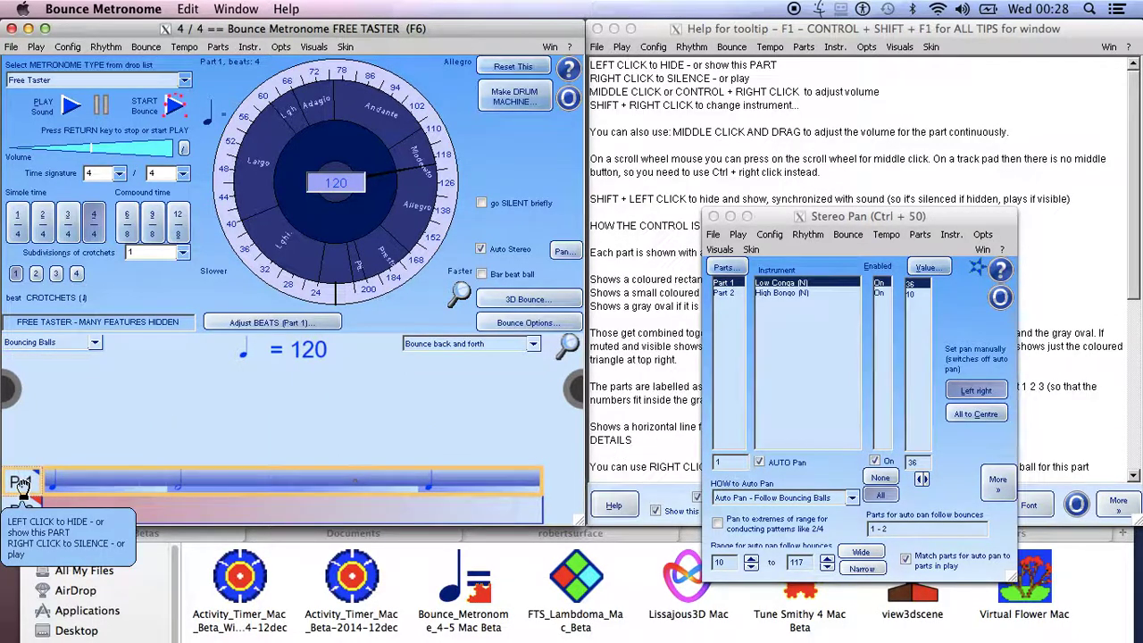
pyautogui.click(19, 482)
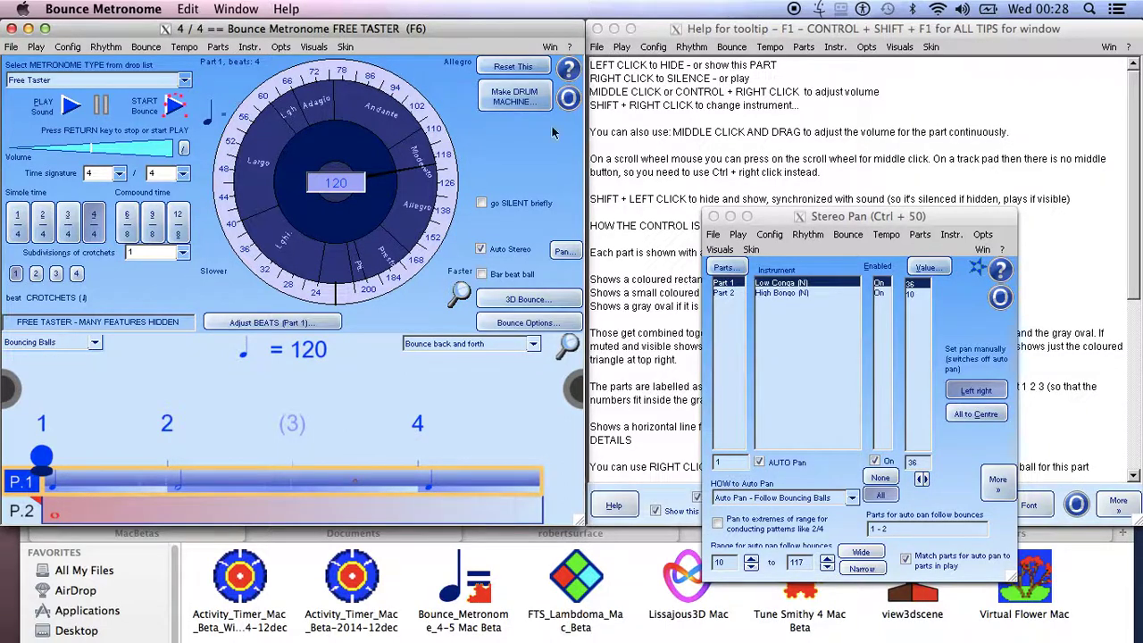
pyautogui.moveTo(795, 218); pyautogui.dragTo(493, 189)
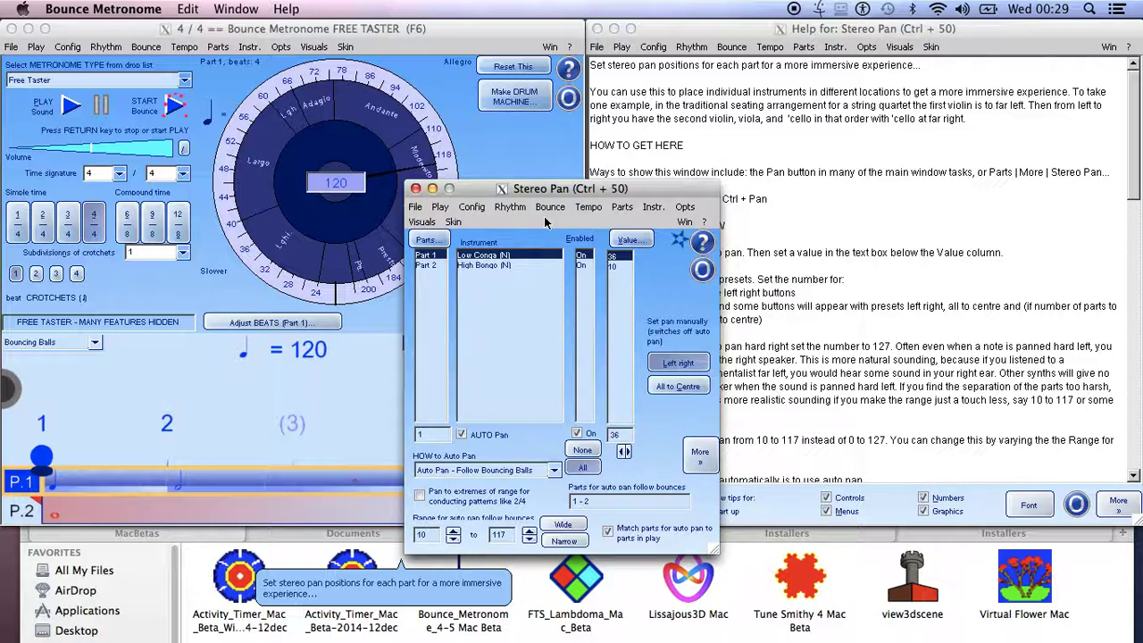
pyautogui.click(578, 594)
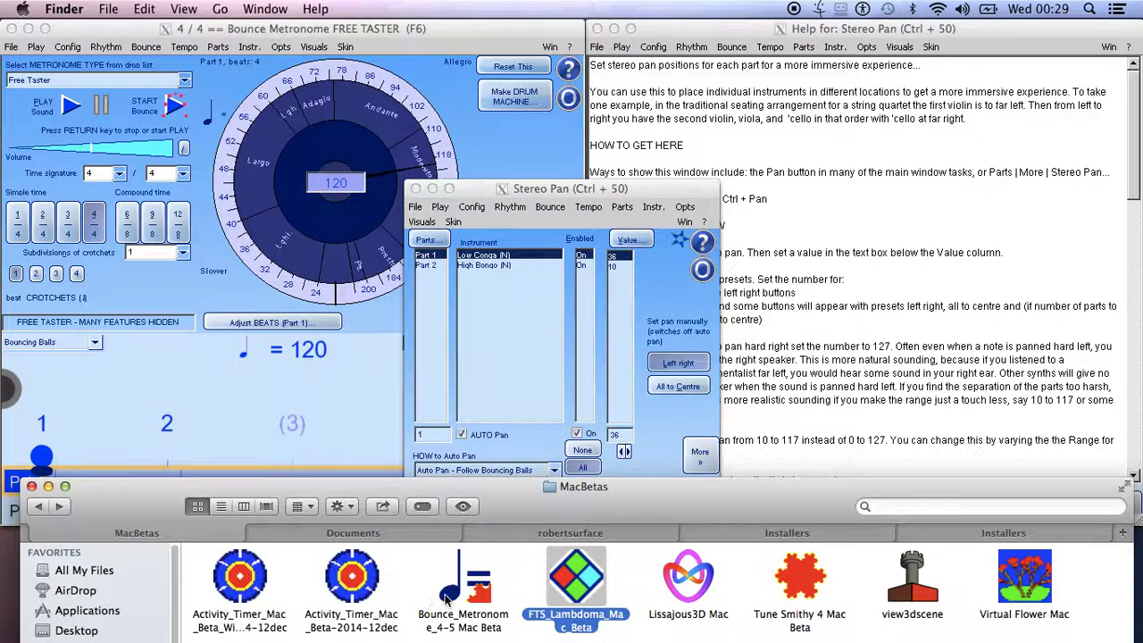
pyautogui.click(456, 594)
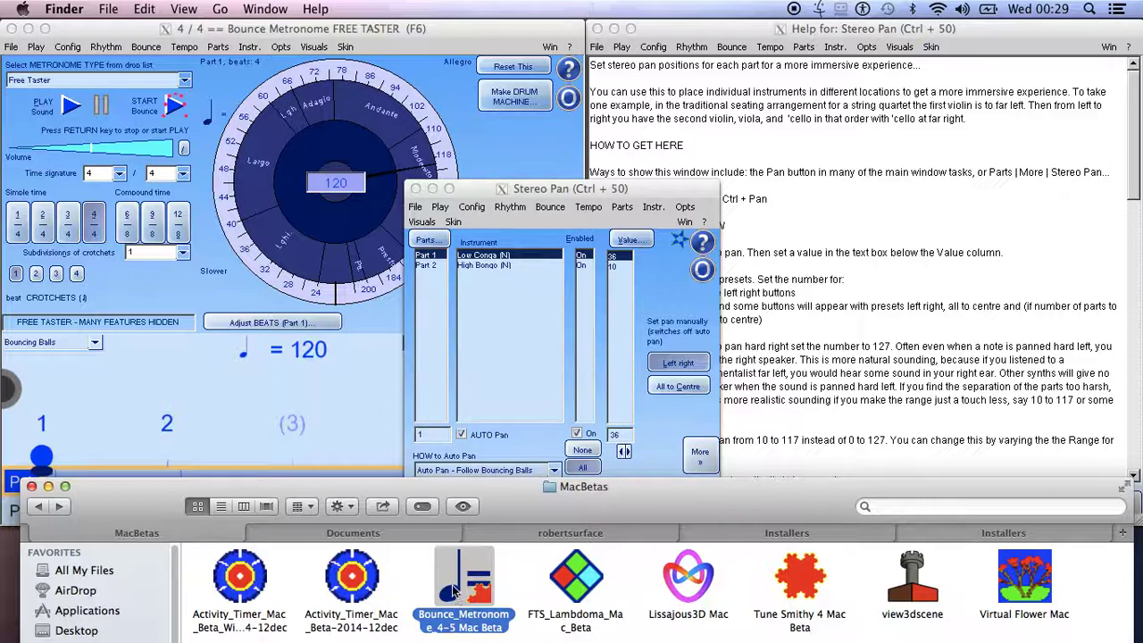
# Step: Show the Bounce Metronome app's package contents and open its drive_c folder
pyautogui.rightClick(453, 585)
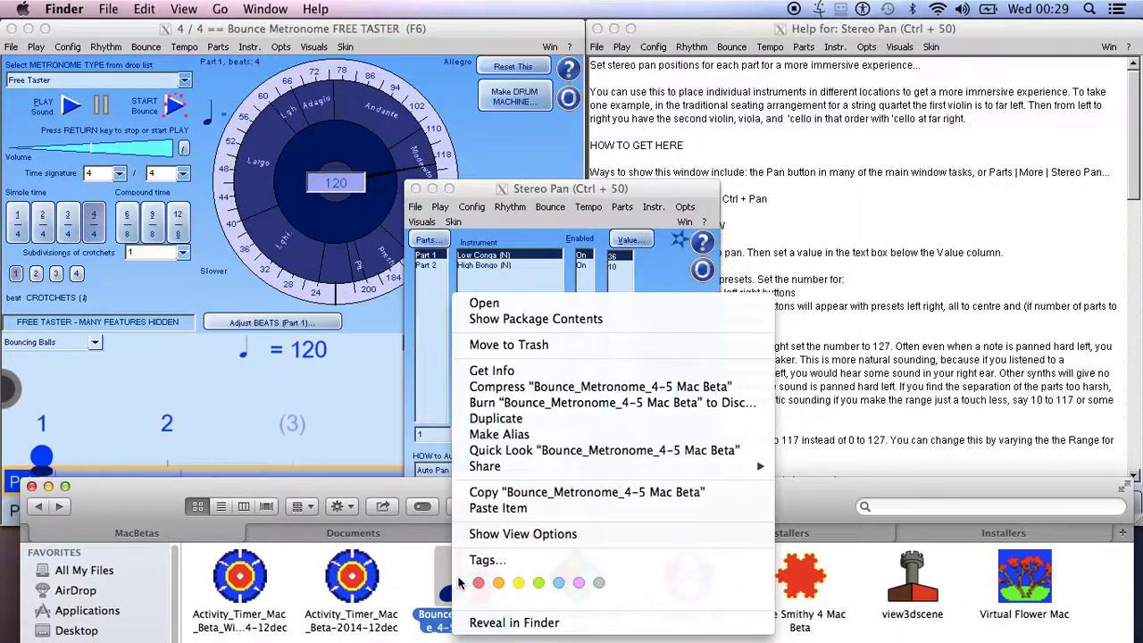
pyautogui.click(521, 319)
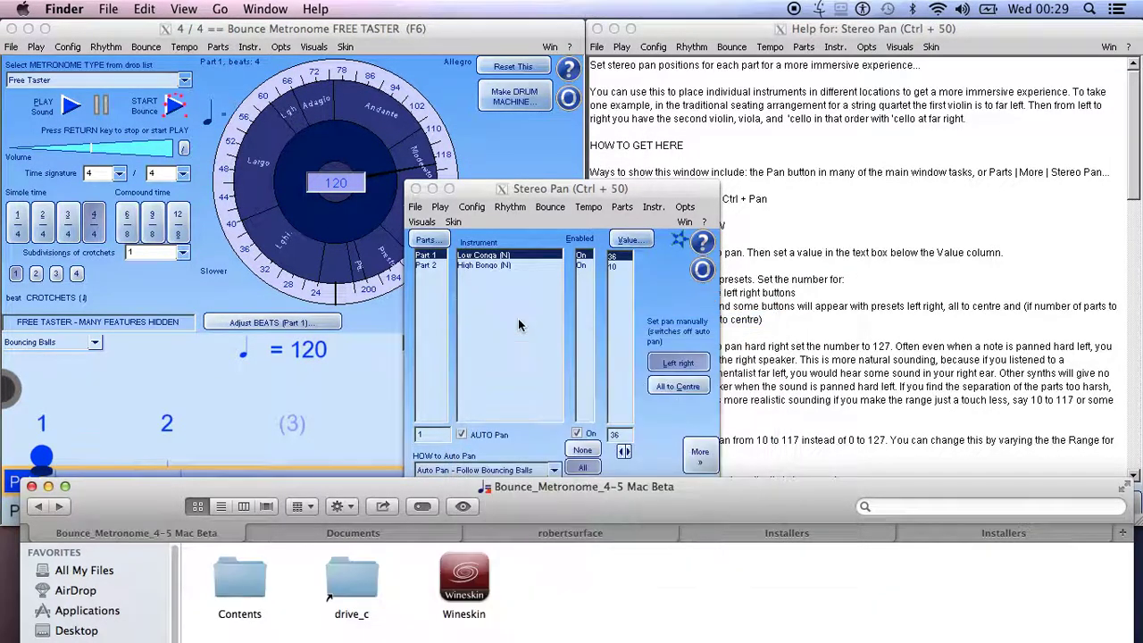
pyautogui.doubleClick(355, 582)
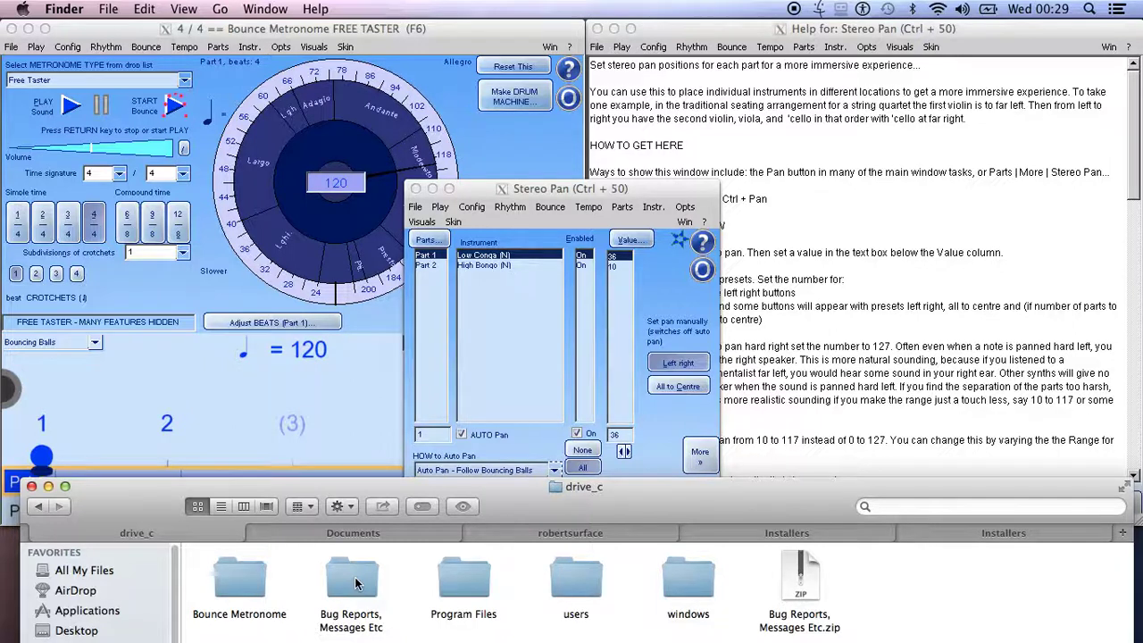
# Step: Compress the Bug Reports, Messages Etc folder into Bug Reports, Messages Etc.zip
pyautogui.click(355, 583)
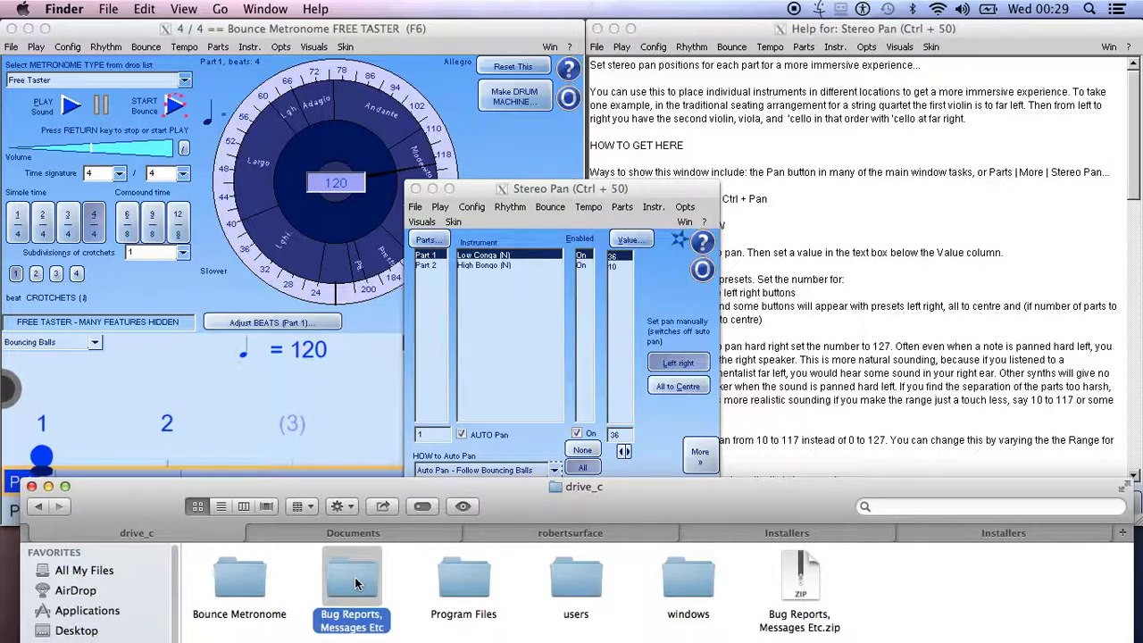
pyautogui.rightClick(355, 582)
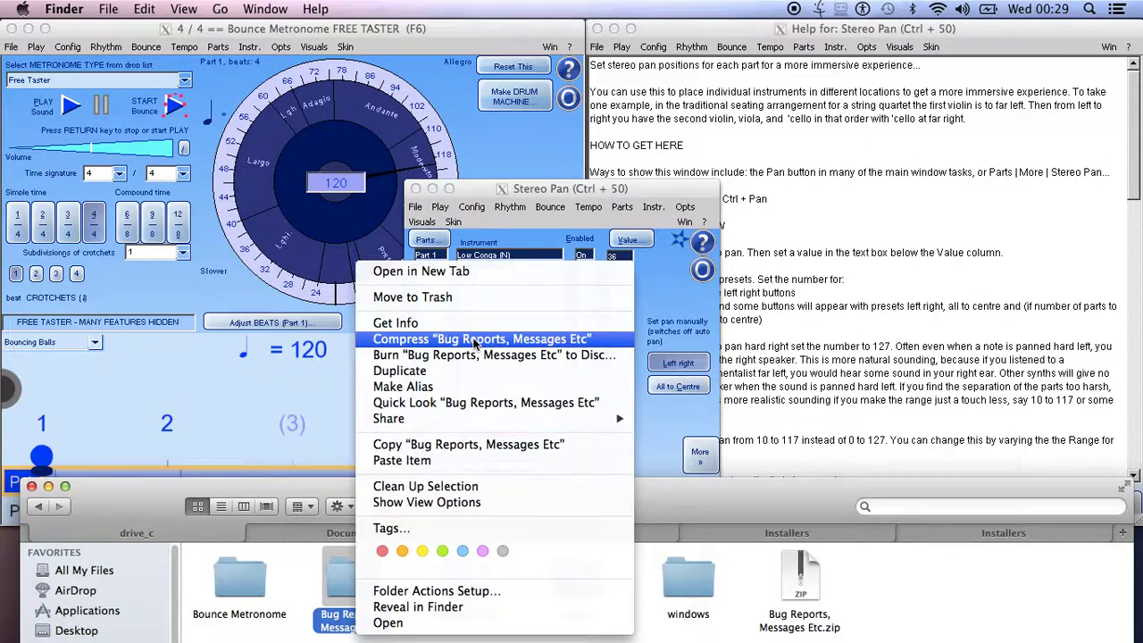
pyautogui.click(795, 590)
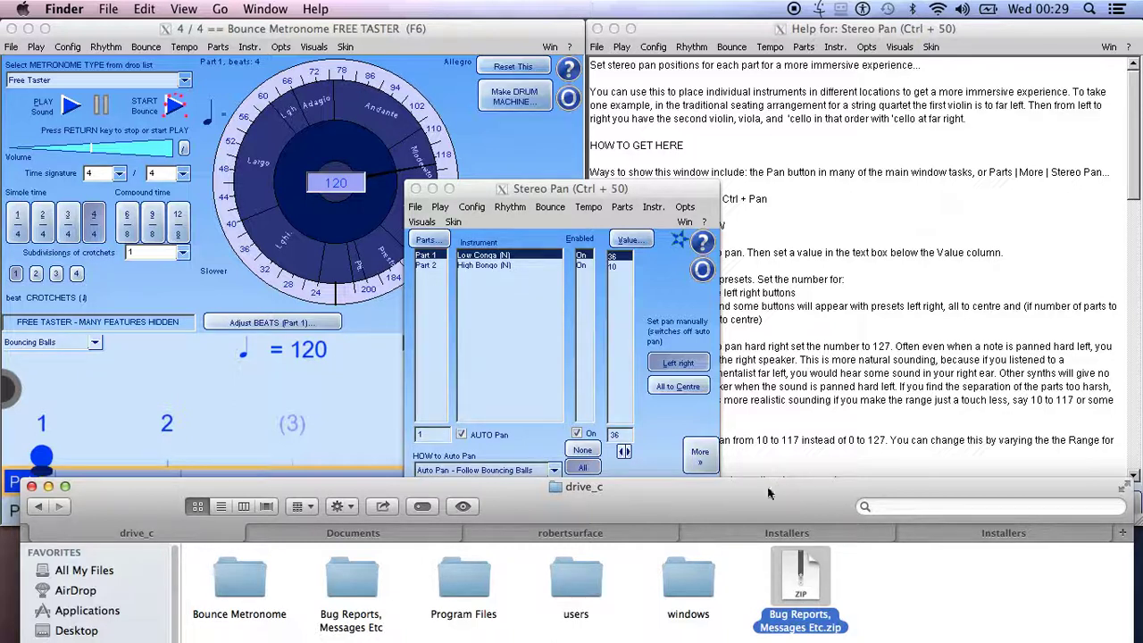
# Step: Lower the Finder window, then bring Stereo Pan forward and settle it over the main window
pyautogui.moveTo(762, 495); pyautogui.dragTo(761, 524)
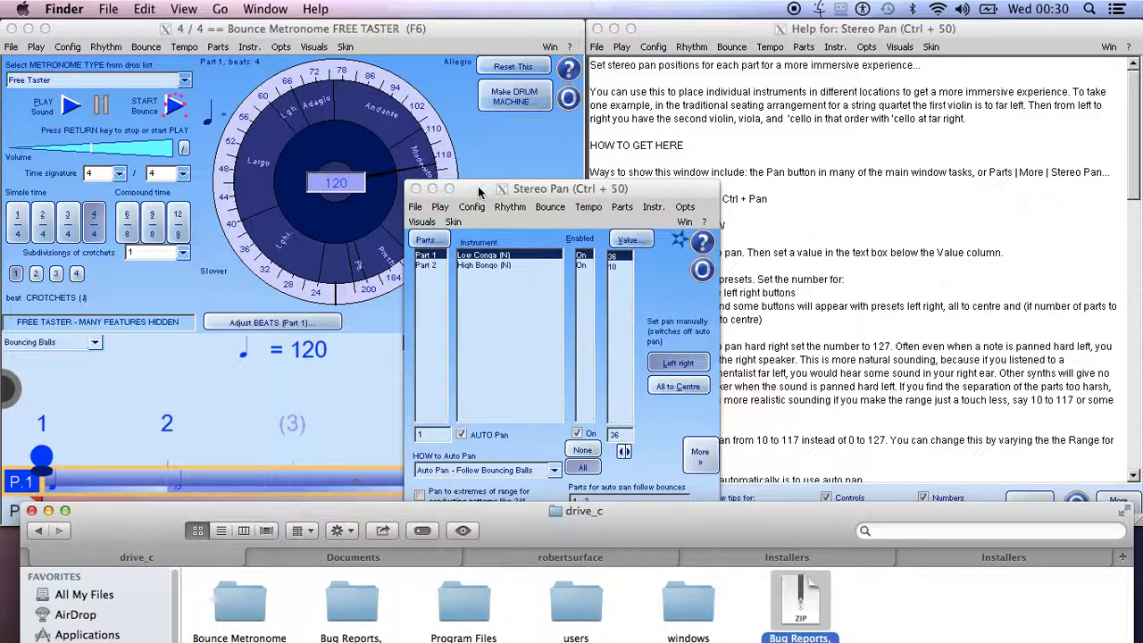
pyautogui.moveTo(479, 190); pyautogui.dragTo(488, 185)
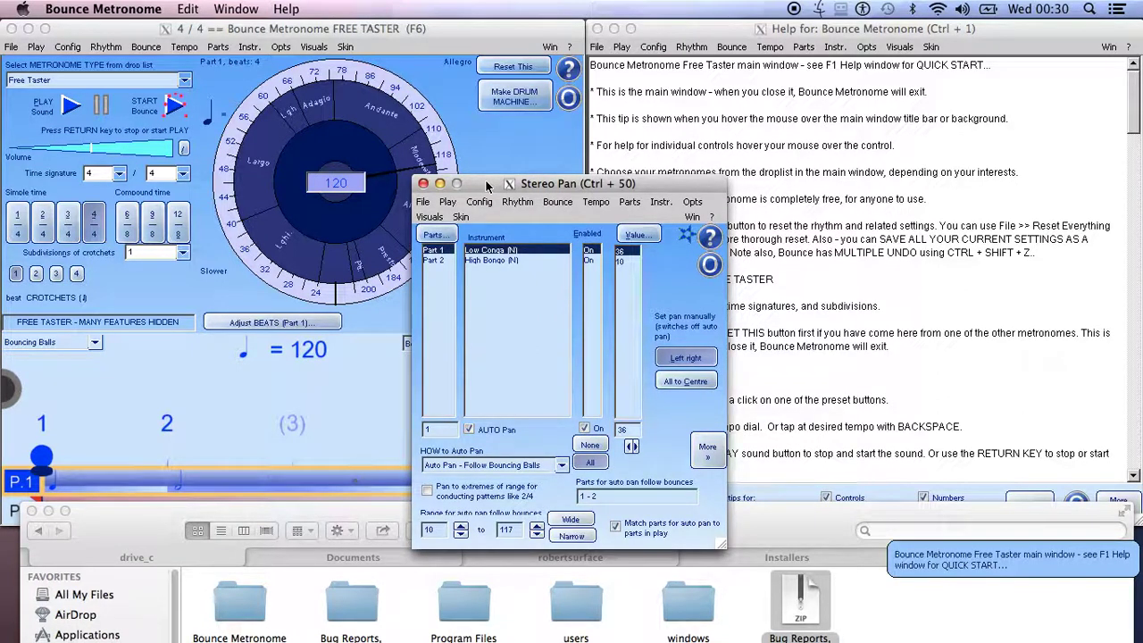
pyautogui.moveTo(488, 185); pyautogui.dragTo(510, 172)
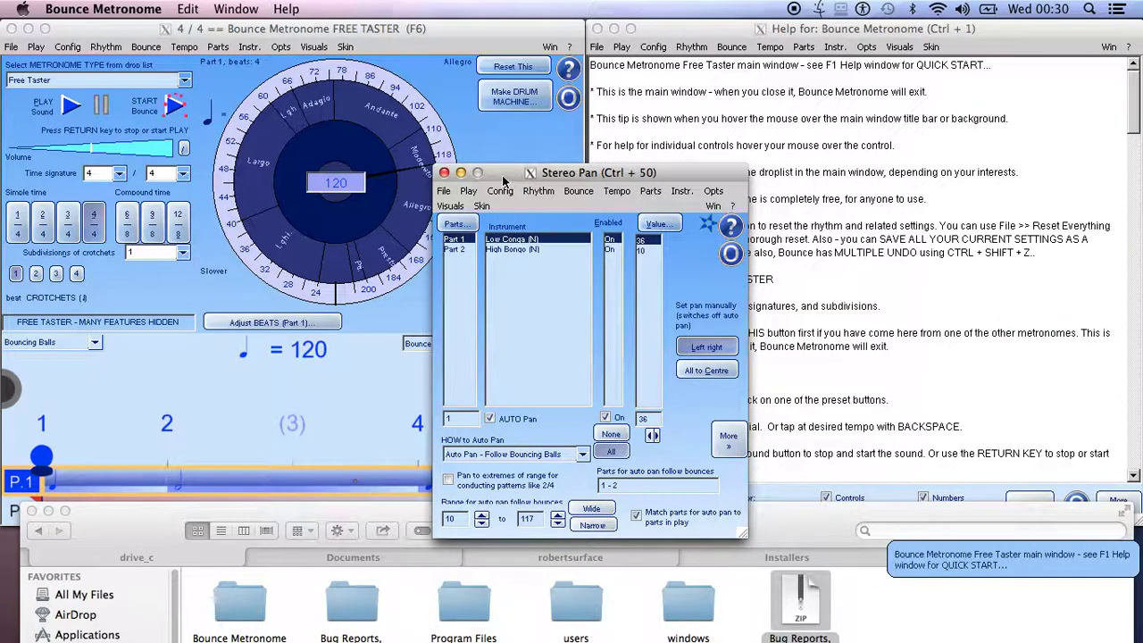
pyautogui.moveTo(503, 181); pyautogui.dragTo(487, 179)
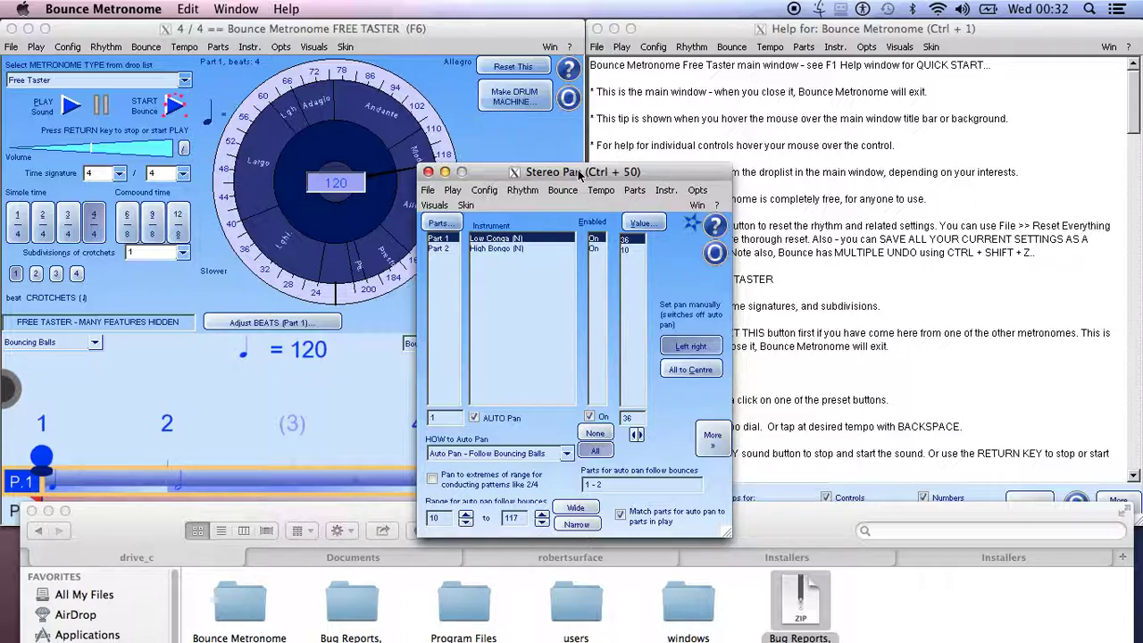
pyautogui.moveTo(582, 175); pyautogui.dragTo(584, 192)
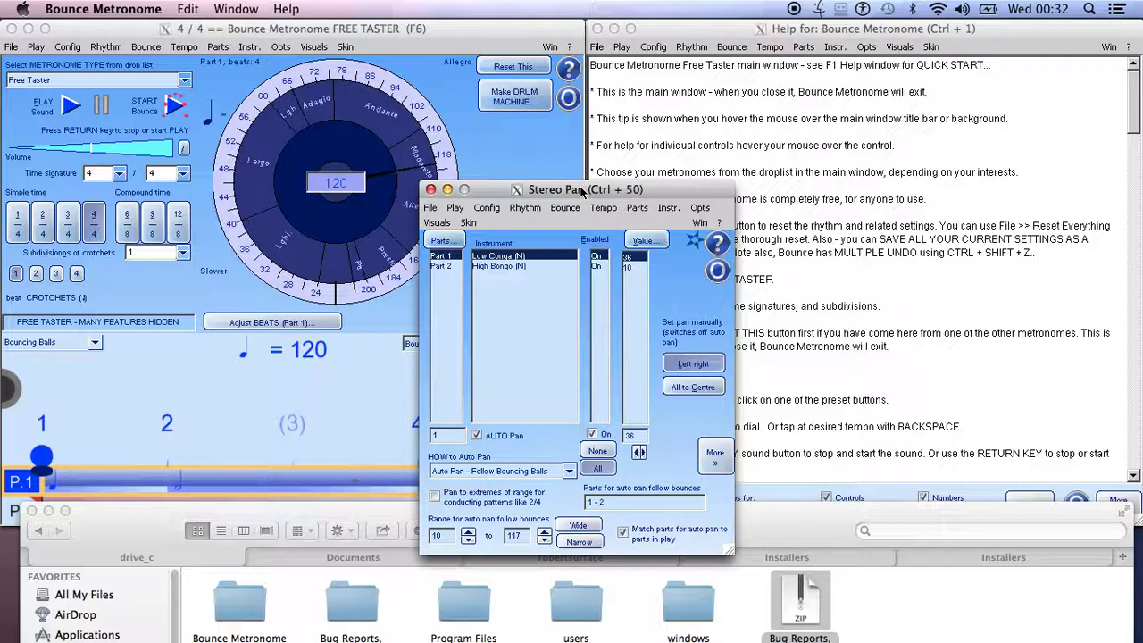
pyautogui.moveTo(625, 190); pyautogui.dragTo(646, 182)
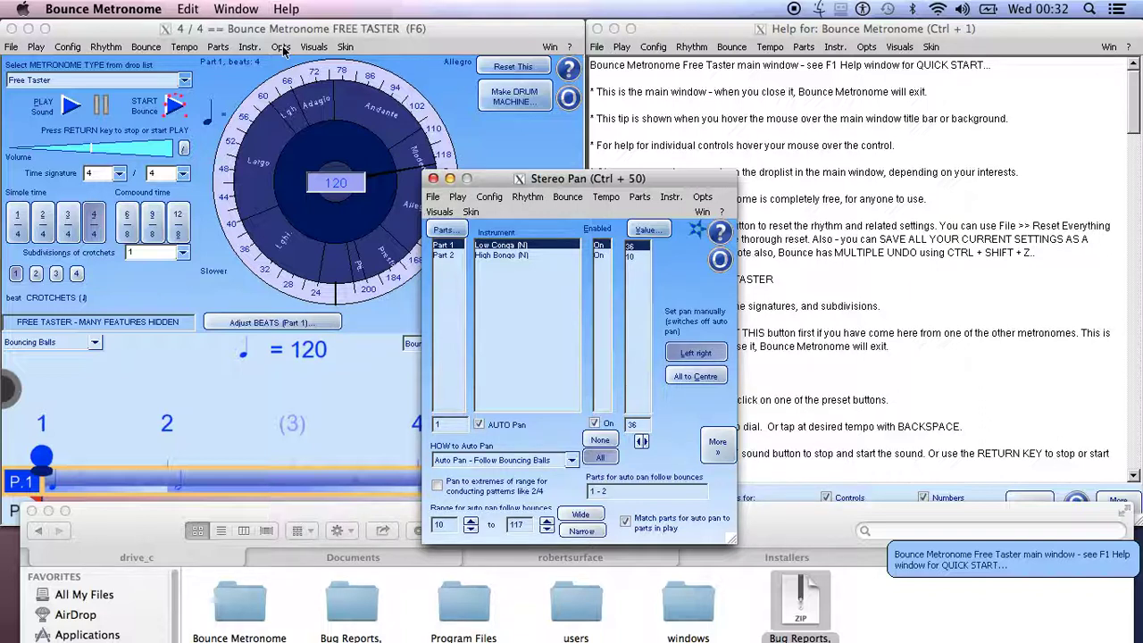
# Step: Open Opts > Advanced Tweaks and Bugs Diagnostics in Less view, selecting Debug Log, and move the dialog aside
pyautogui.click(281, 49)
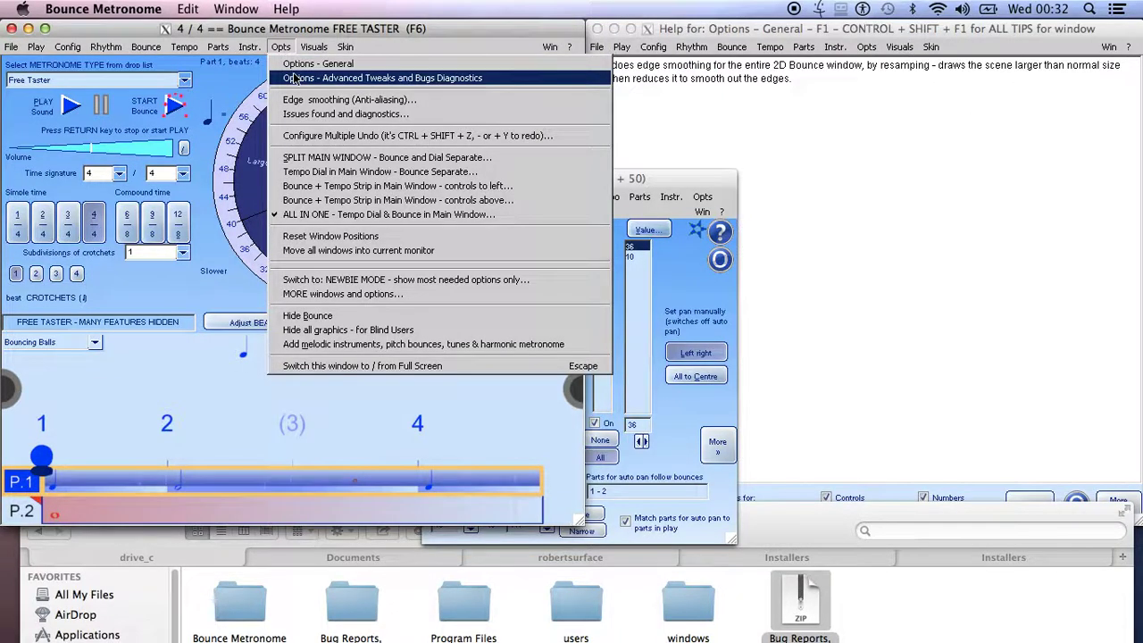
pyautogui.click(295, 78)
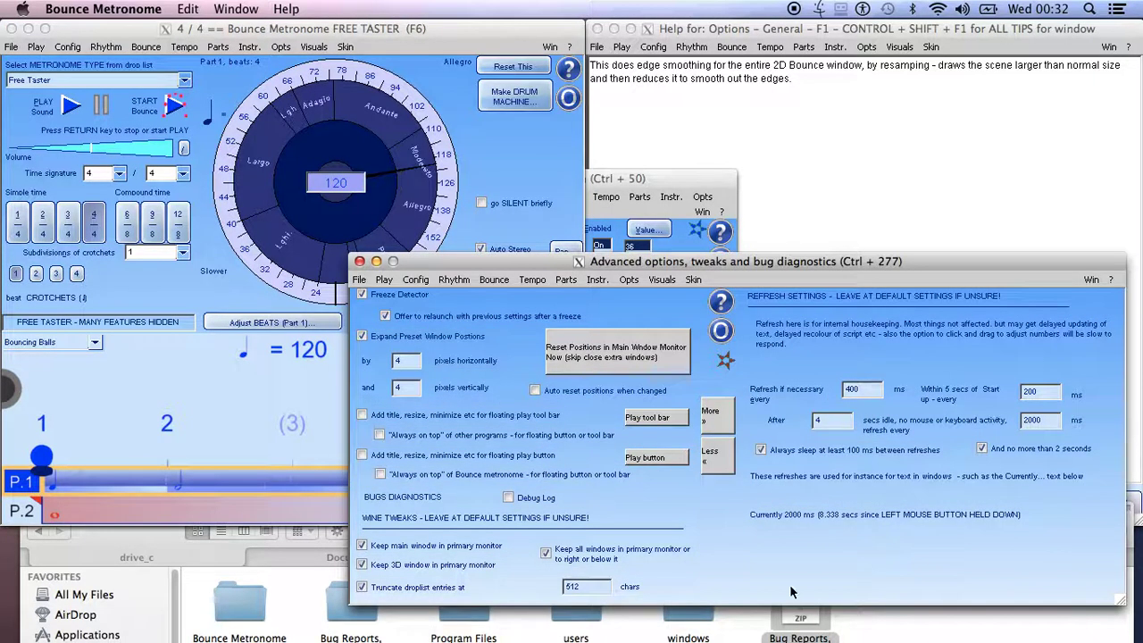
pyautogui.click(719, 457)
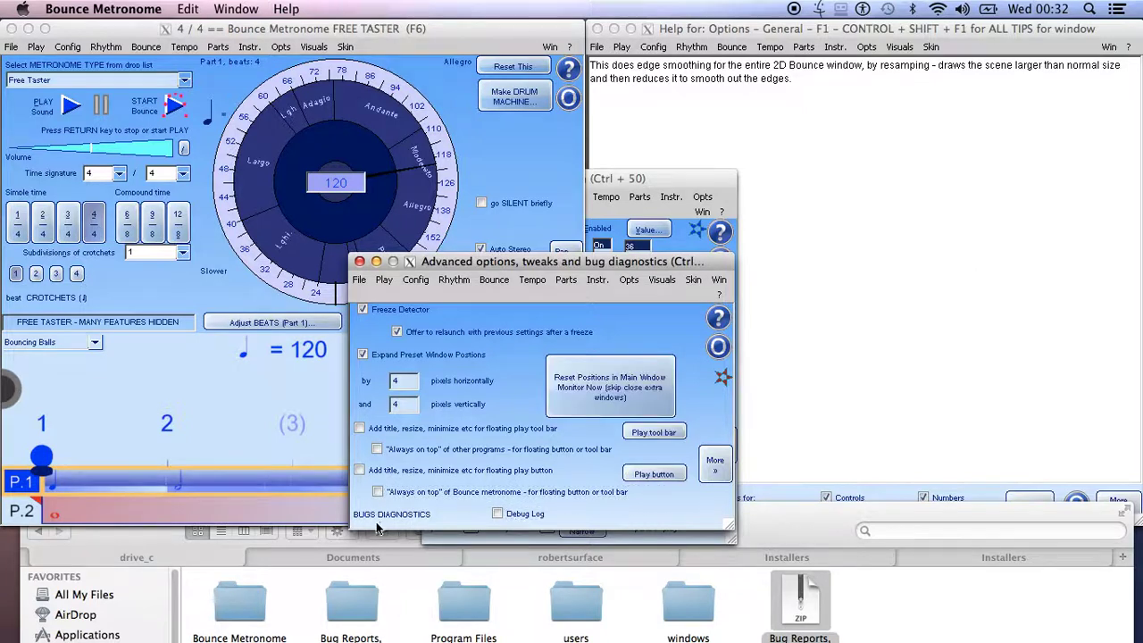
pyautogui.click(498, 514)
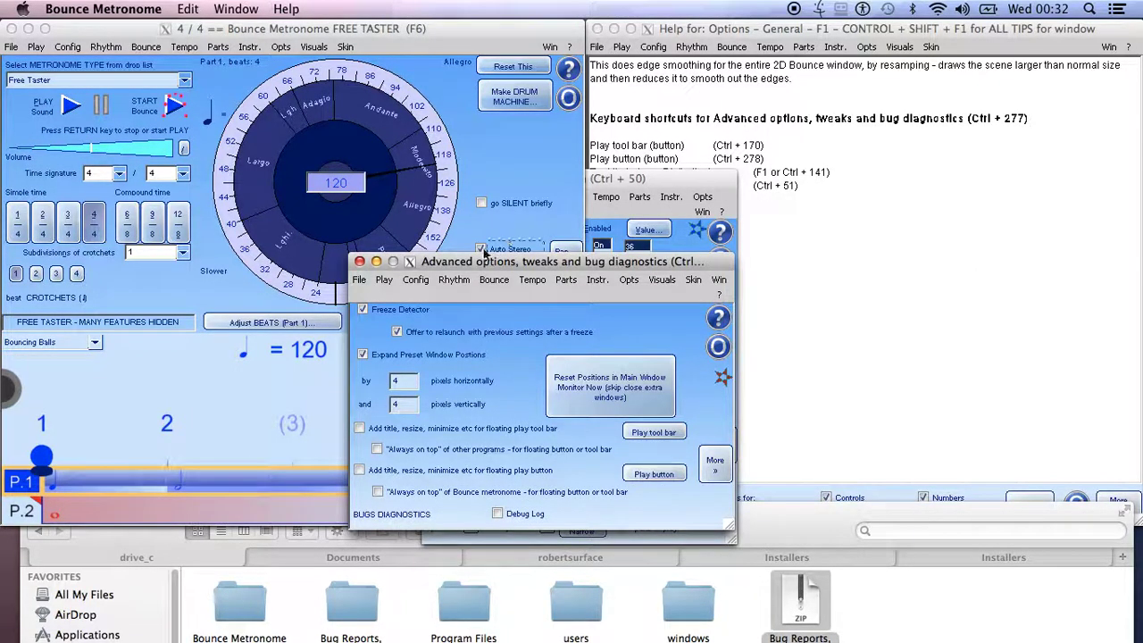
pyautogui.moveTo(471, 263); pyautogui.dragTo(699, 335)
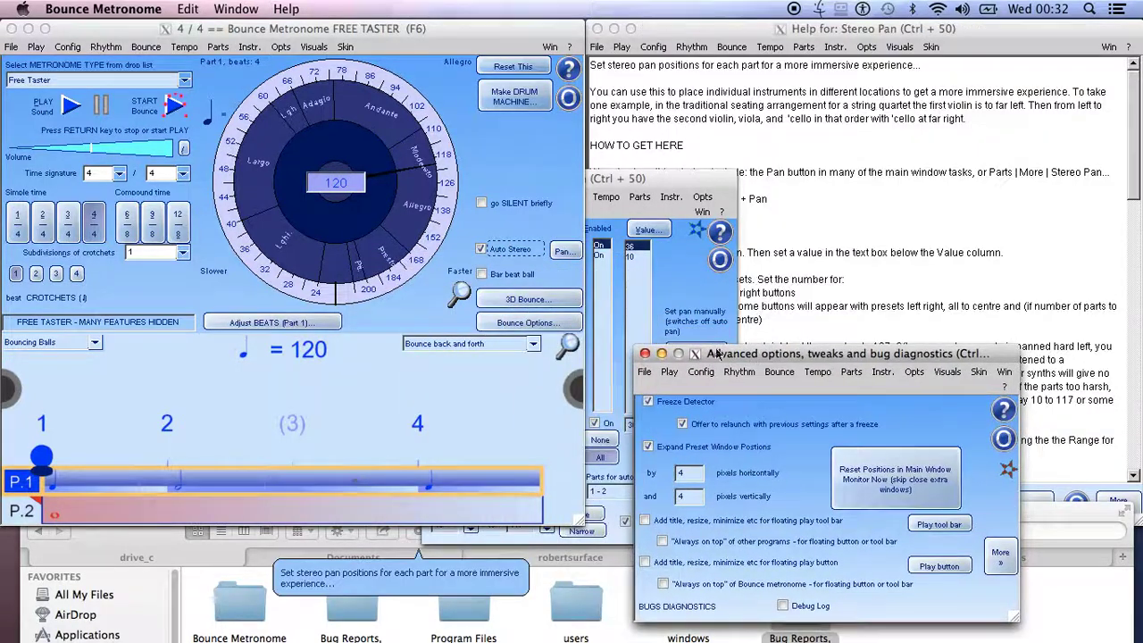
# Step: Raise the Stereo Pan window over the diagnostics dialog and drag it up-right, then down
pyautogui.click(643, 357)
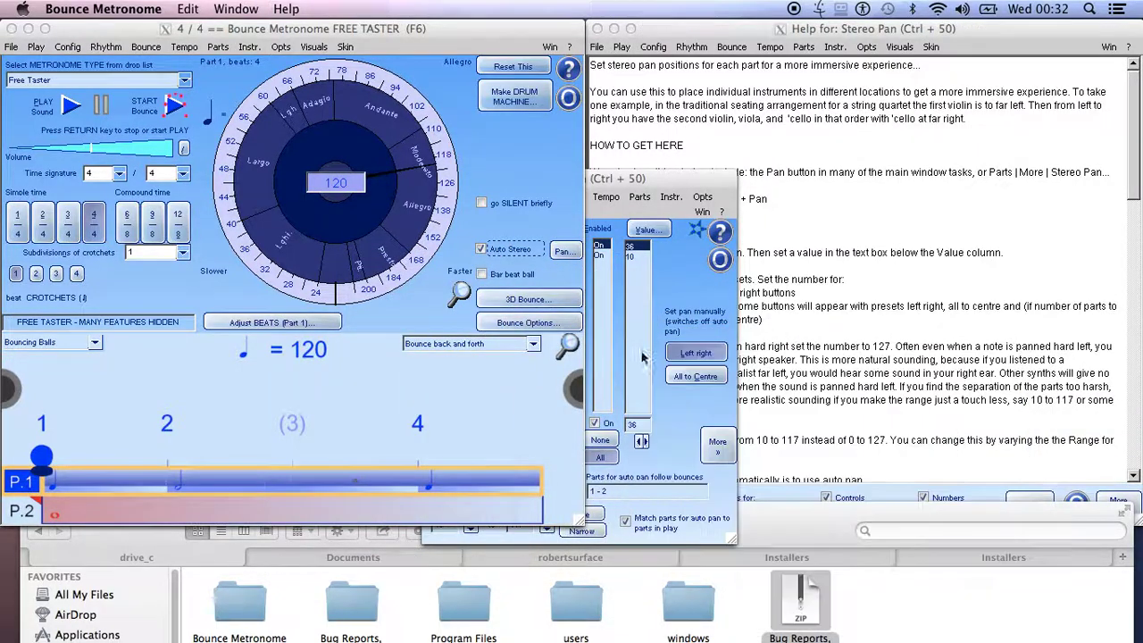
pyautogui.click(671, 196)
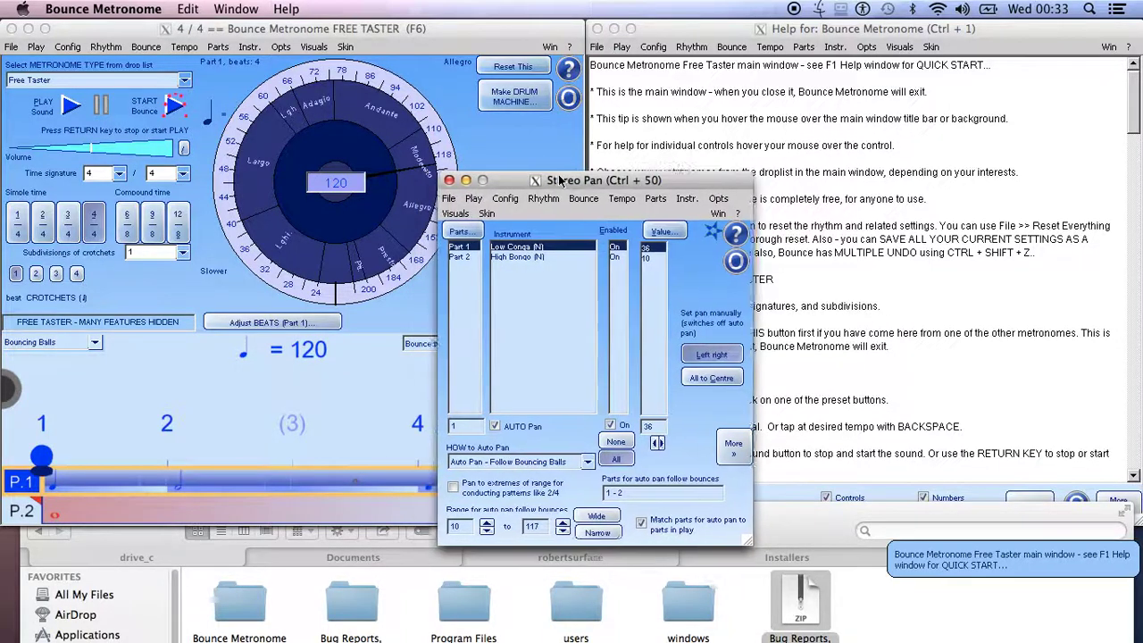
pyautogui.moveTo(540, 179); pyautogui.dragTo(563, 170)
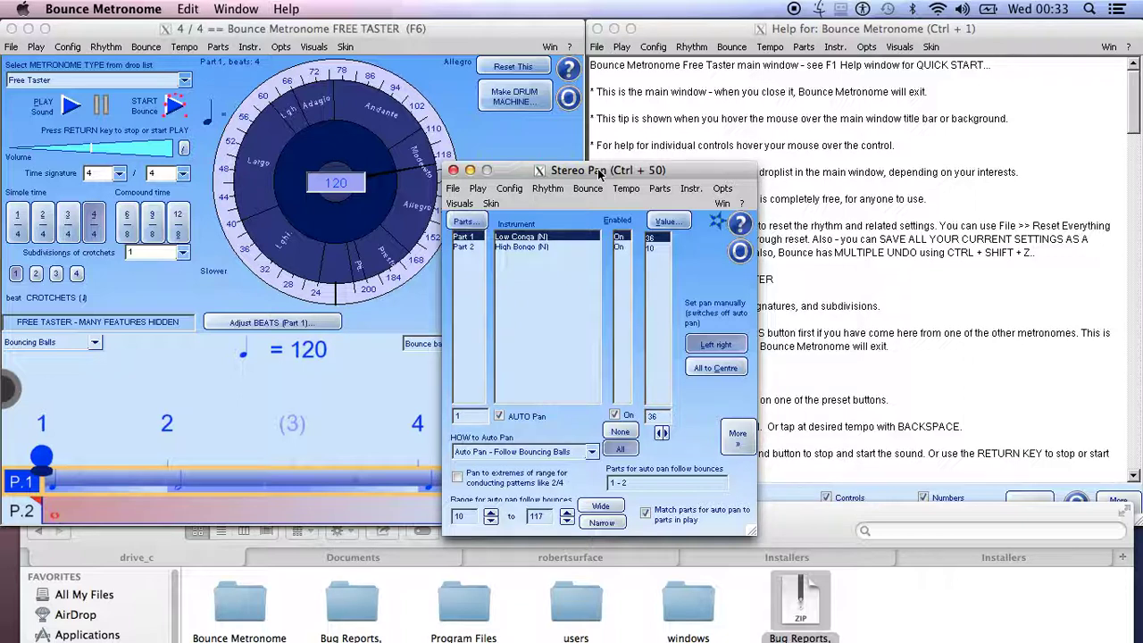
pyautogui.moveTo(598, 172)
pyautogui.mouseDown()
pyautogui.moveTo(594, 185)
pyautogui.moveTo(633, 209)
pyautogui.moveTo(642, 195)
pyautogui.mouseUp()
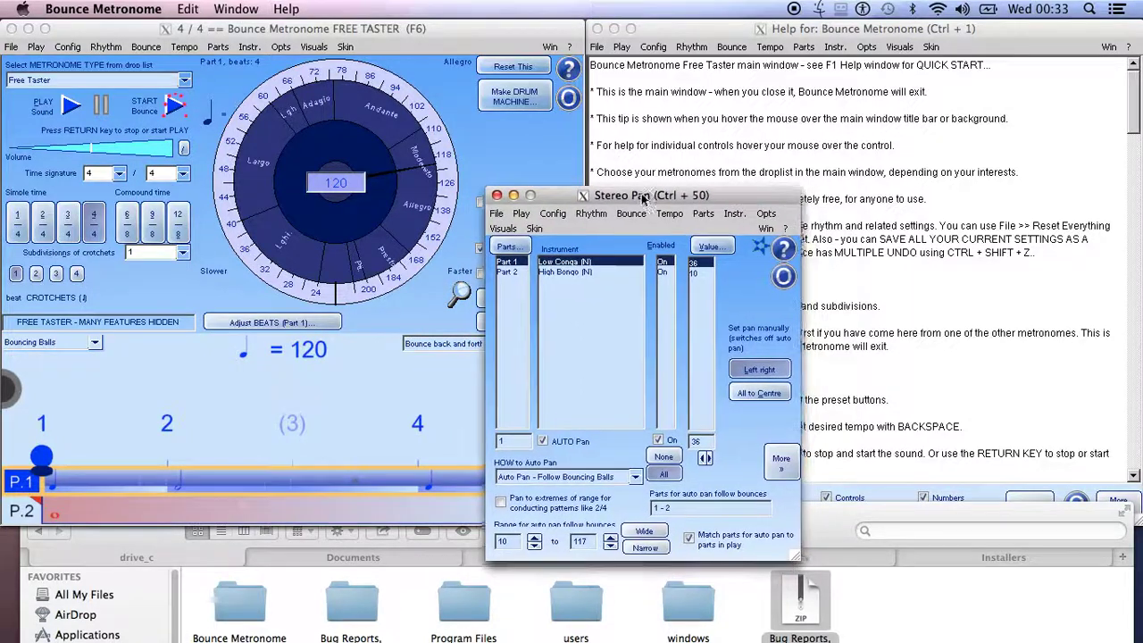